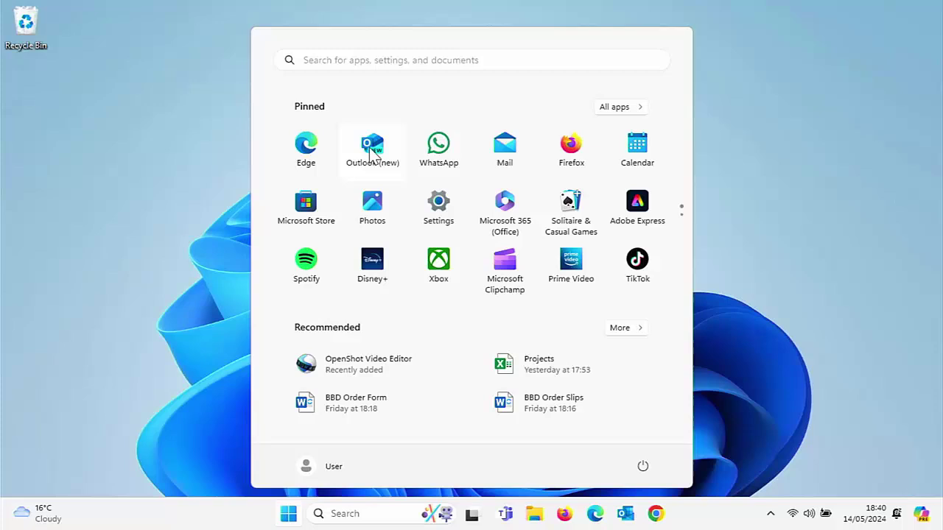
# Step: Compare the options offered for the pinned Firefox and Outlook (new) apps, and open the Outlook (new) app settings
pyautogui.rightClick(372, 148)
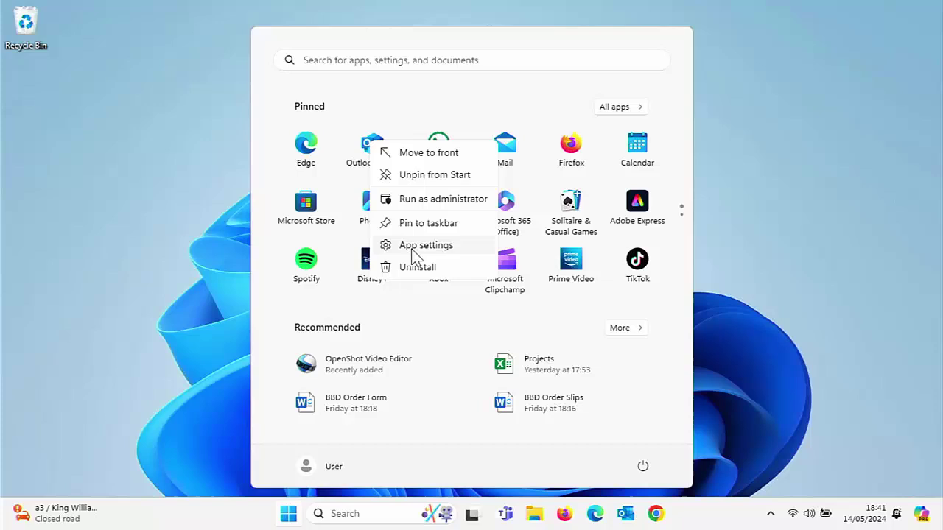
pyautogui.click(572, 153)
pyautogui.rightClick(571, 153)
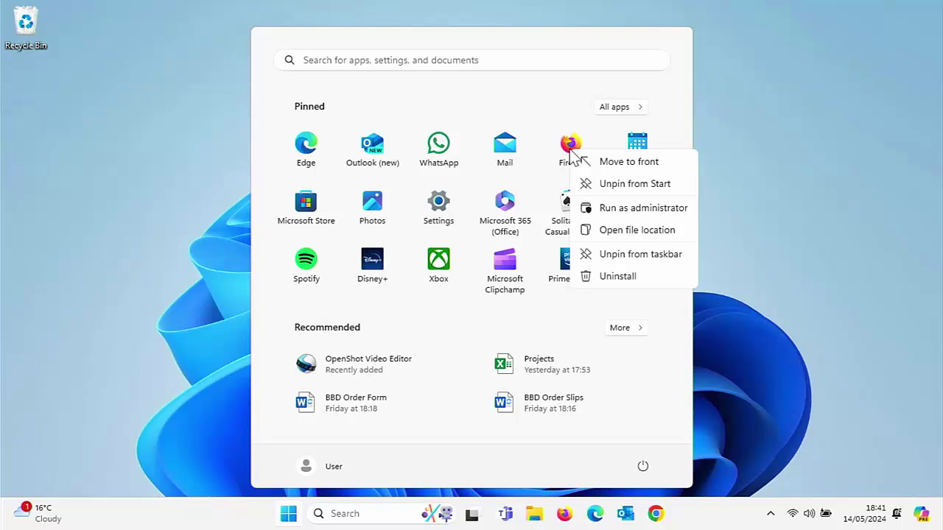
pyautogui.rightClick(370, 150)
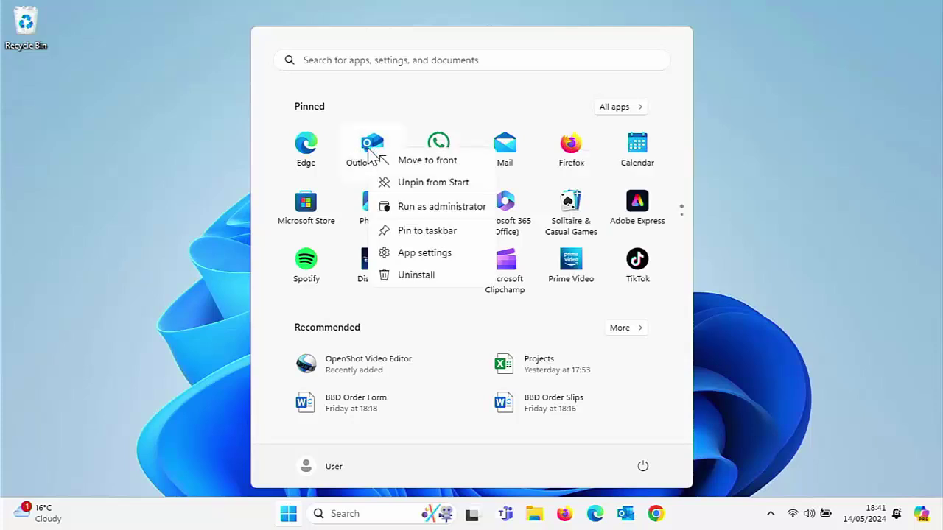
pyautogui.click(424, 252)
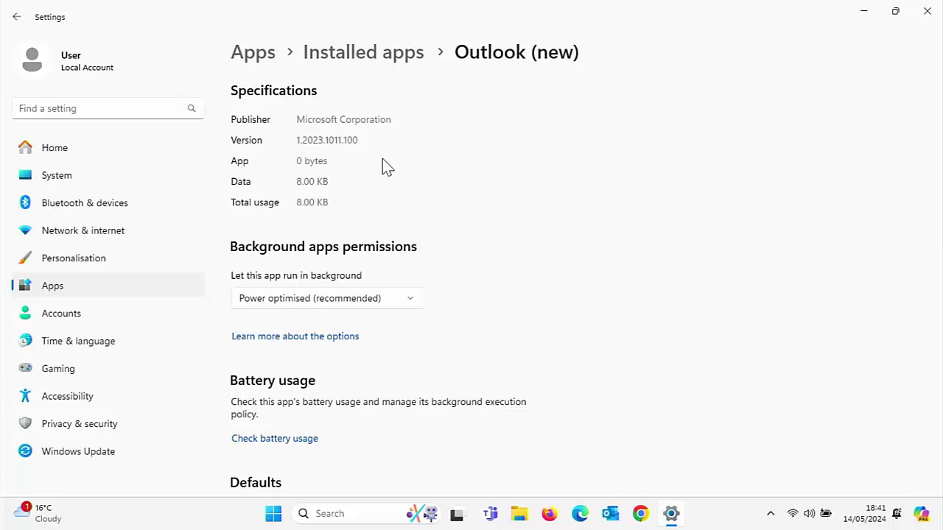
# Step: Keep background permission for Outlook (new) at Power optimised (recommended), review its terminate and reset sections, and close Settings
pyautogui.click(404, 306)
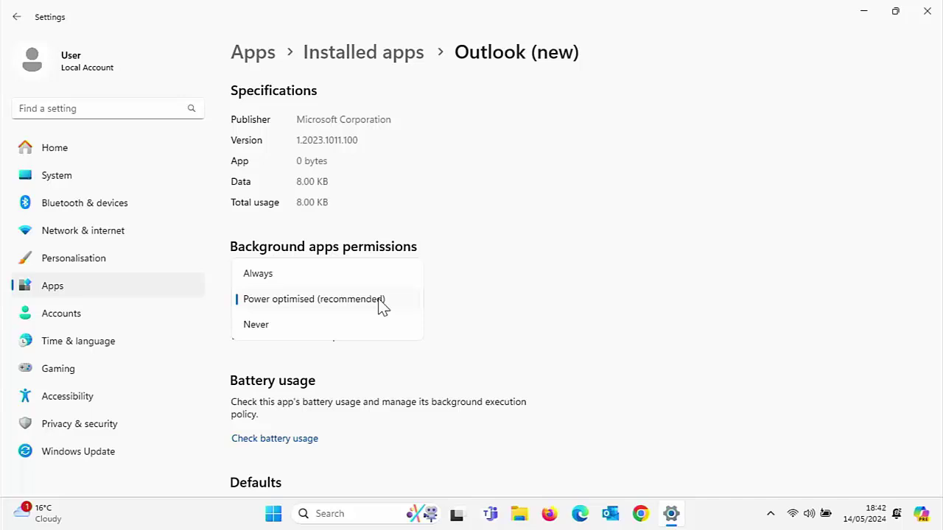
pyautogui.click(381, 306)
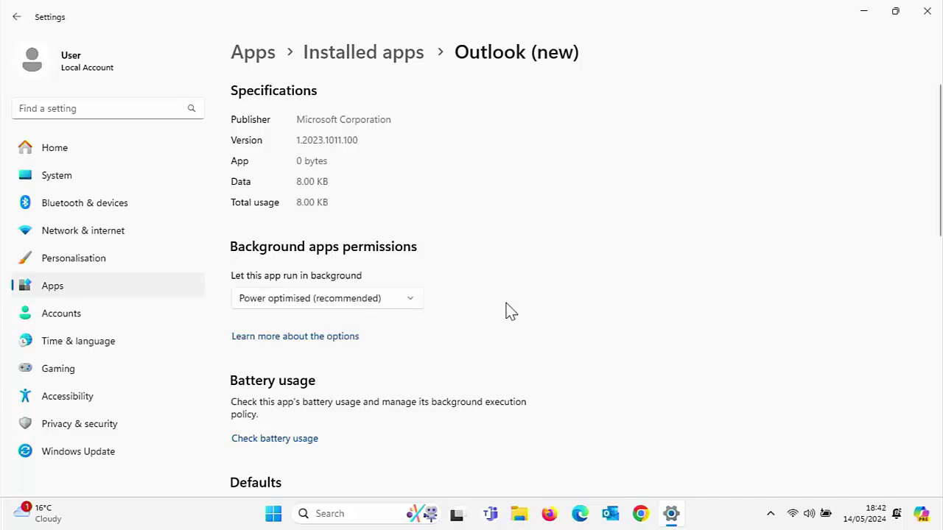
pyautogui.scroll(-3, 506, 310)
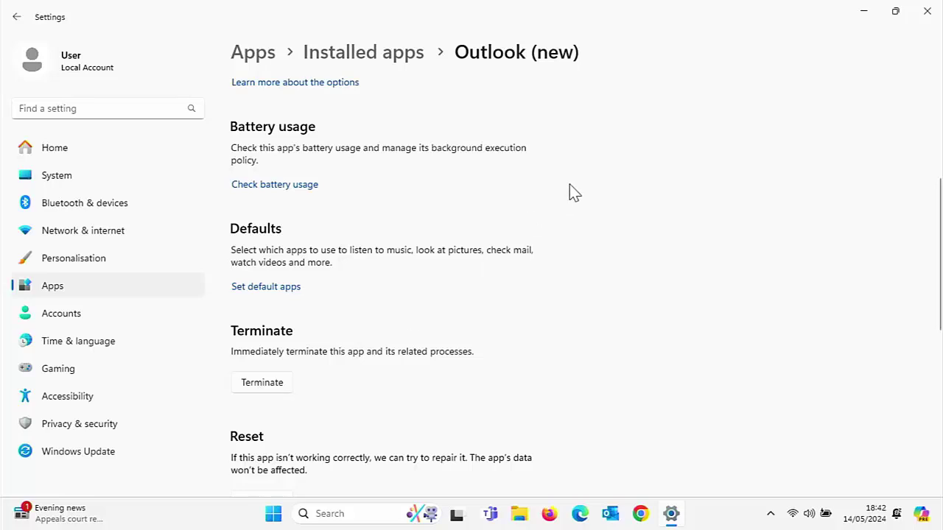
pyautogui.click(927, 11)
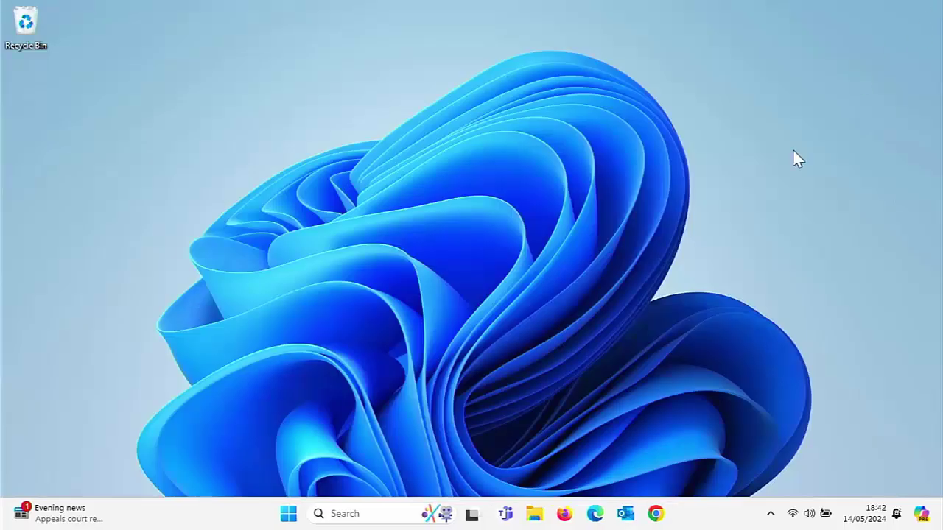
# Step: Try launching Outlook (new), and restart the computer
pyautogui.click(288, 513)
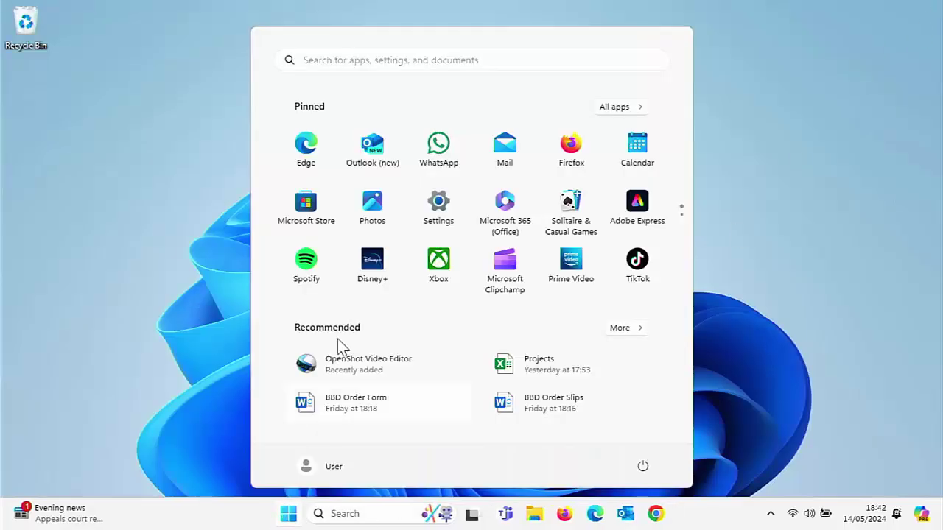
pyautogui.click(371, 149)
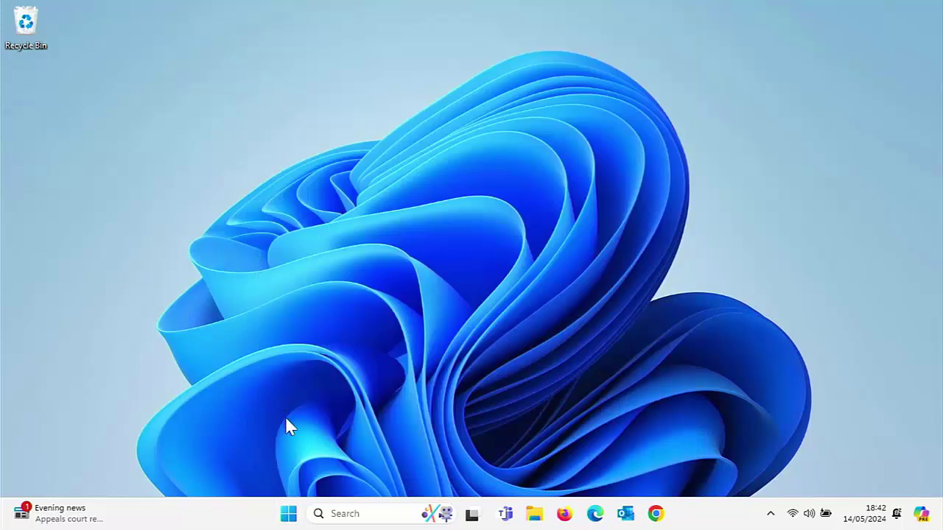
pyautogui.click(288, 516)
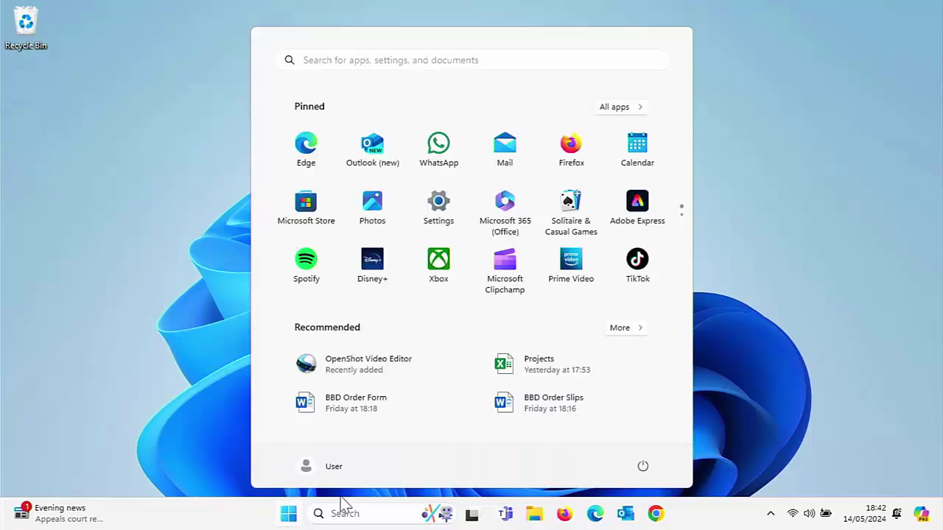
pyautogui.click(649, 467)
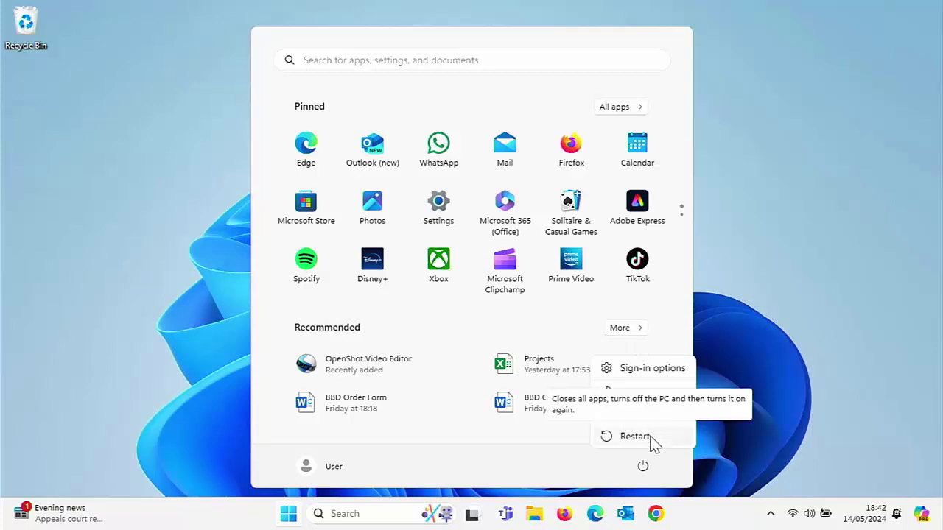
pyautogui.click(635, 436)
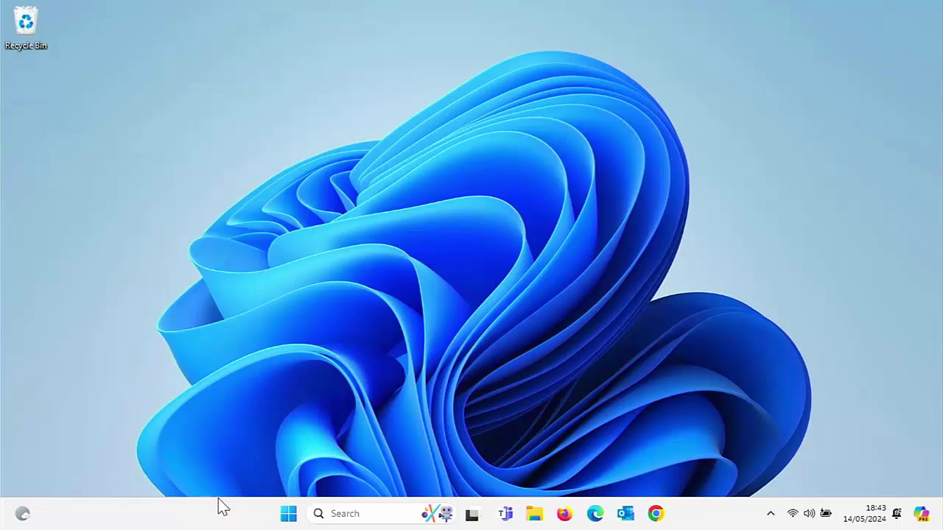
# Step: Repair Outlook (new) from its app settings and close Settings
pyautogui.click(288, 514)
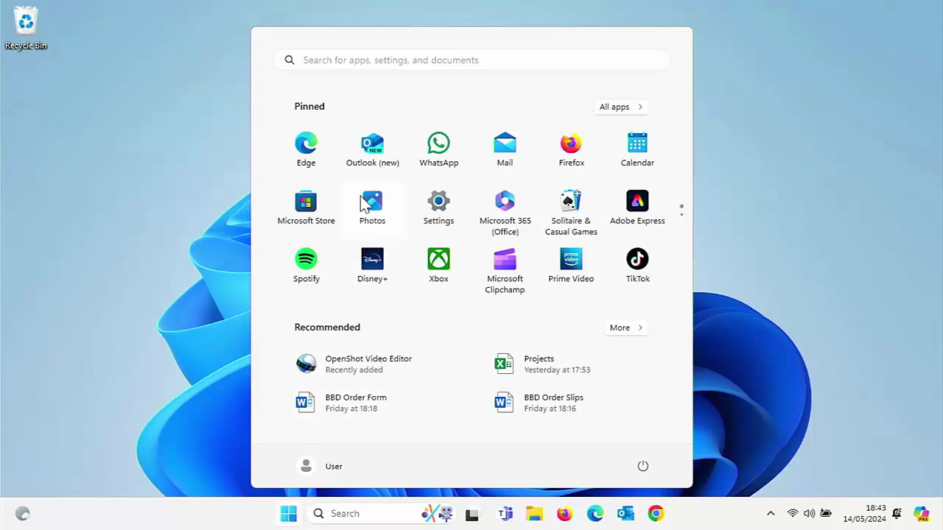
pyautogui.rightClick(371, 152)
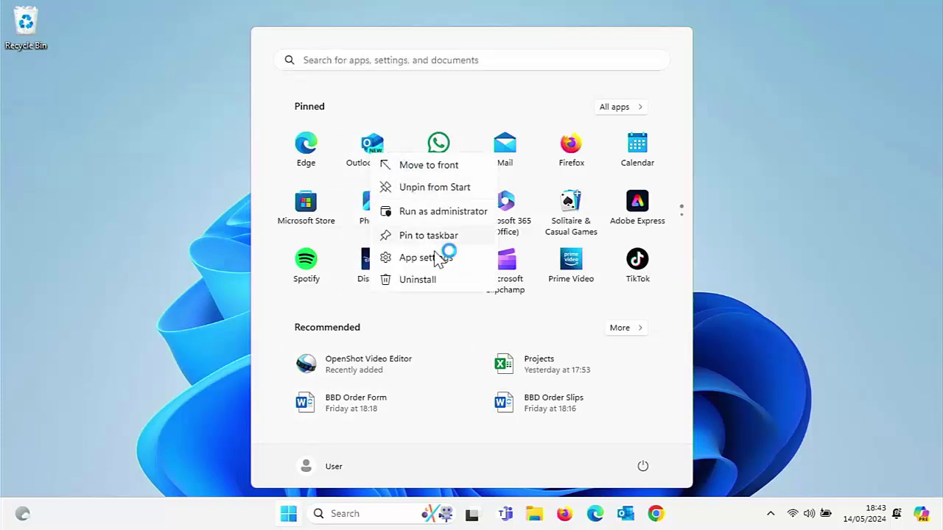
pyautogui.press('Escape')
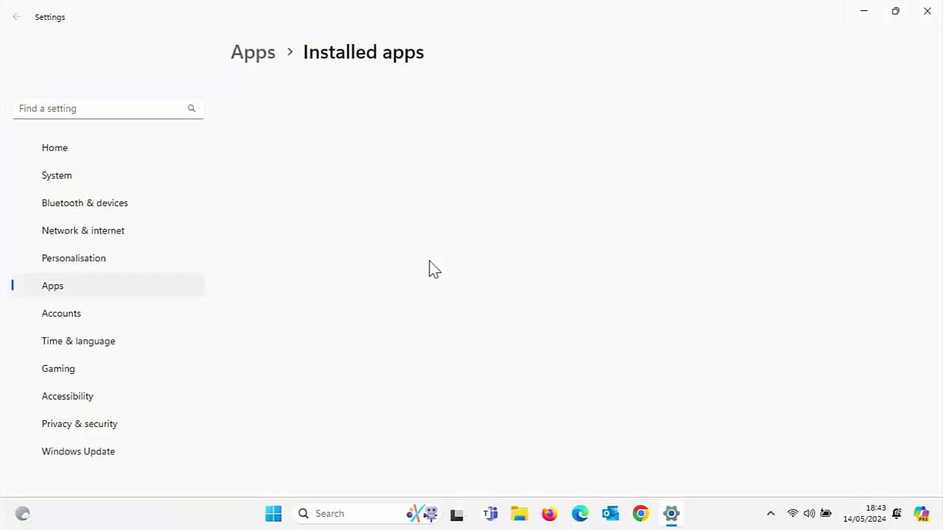
pyautogui.scroll(-5, 433, 268)
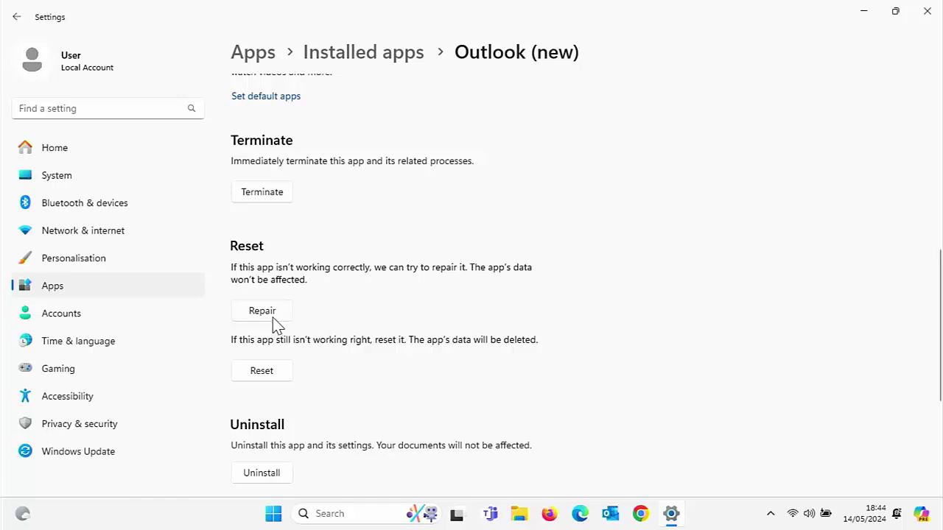
pyautogui.click(261, 316)
pyautogui.click(925, 13)
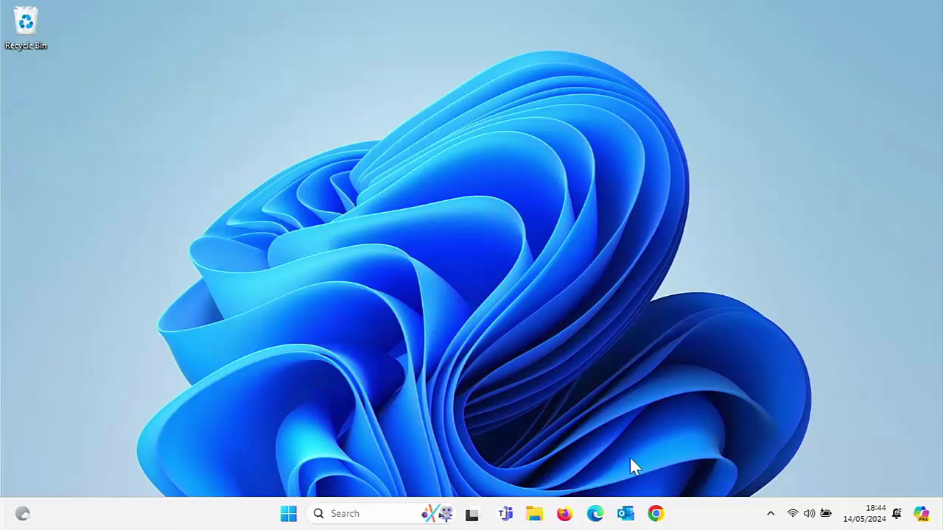
# Step: Reset Outlook (new) from its app settings, including the deletion of its app data, and close Settings
pyautogui.click(286, 513)
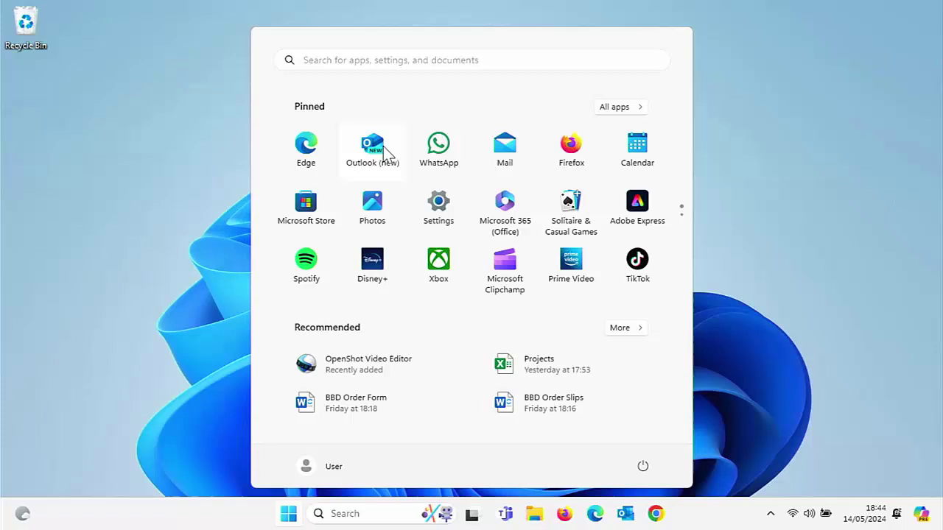
pyautogui.rightClick(374, 153)
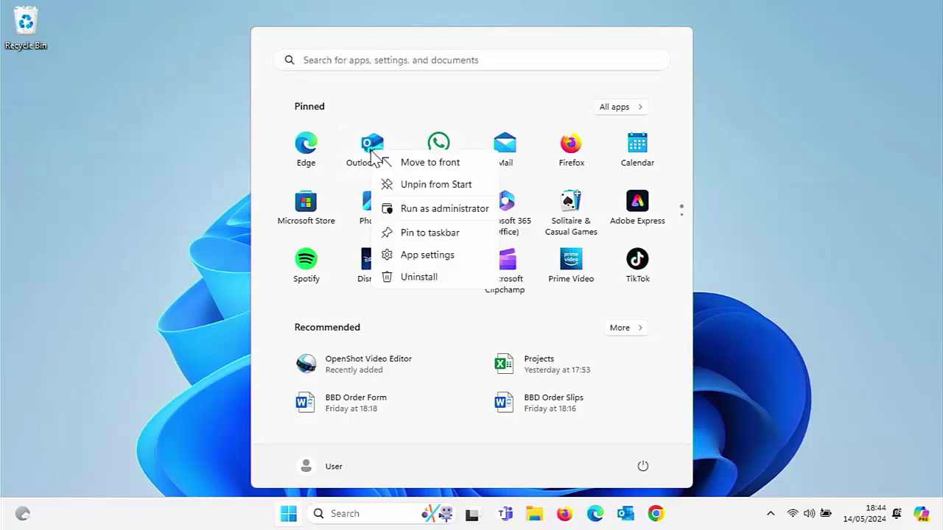
pyautogui.click(413, 262)
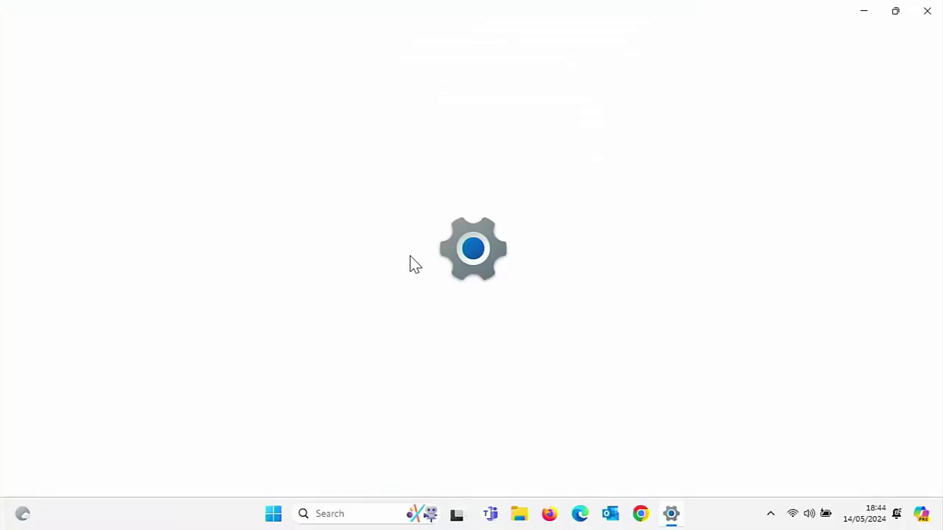
pyautogui.scroll(-6, 414, 262)
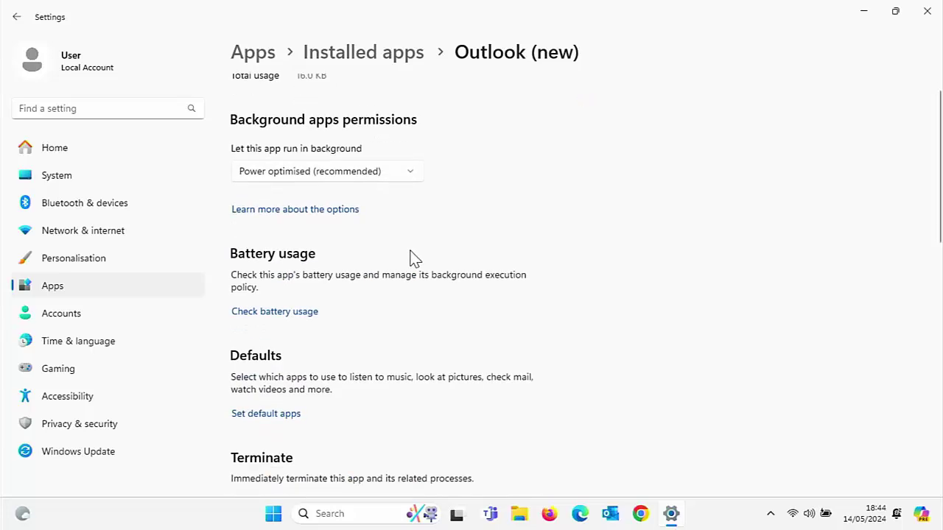
pyautogui.scroll(-3, 411, 250)
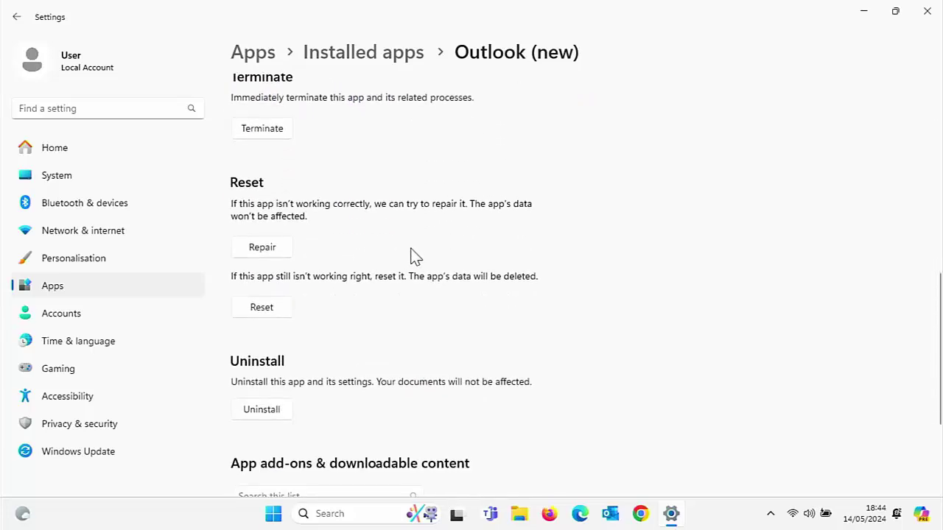
pyautogui.click(274, 311)
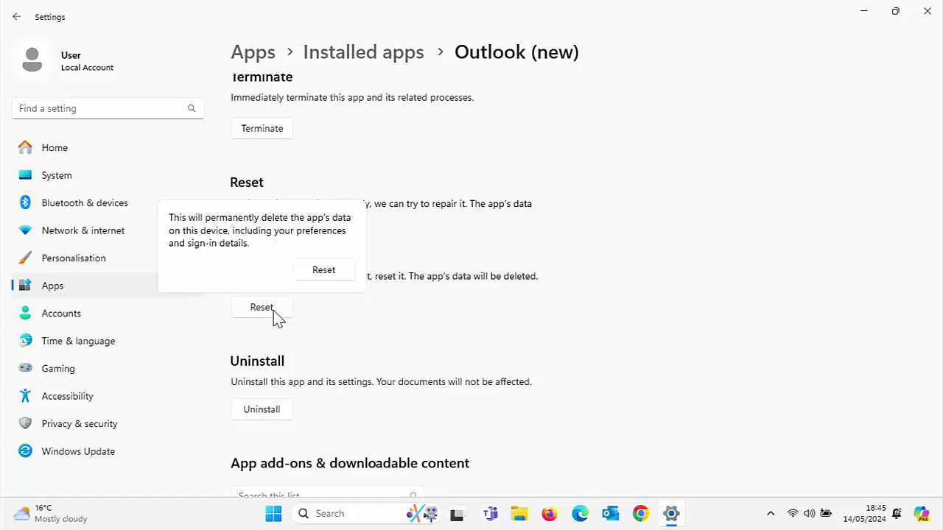
pyautogui.click(324, 272)
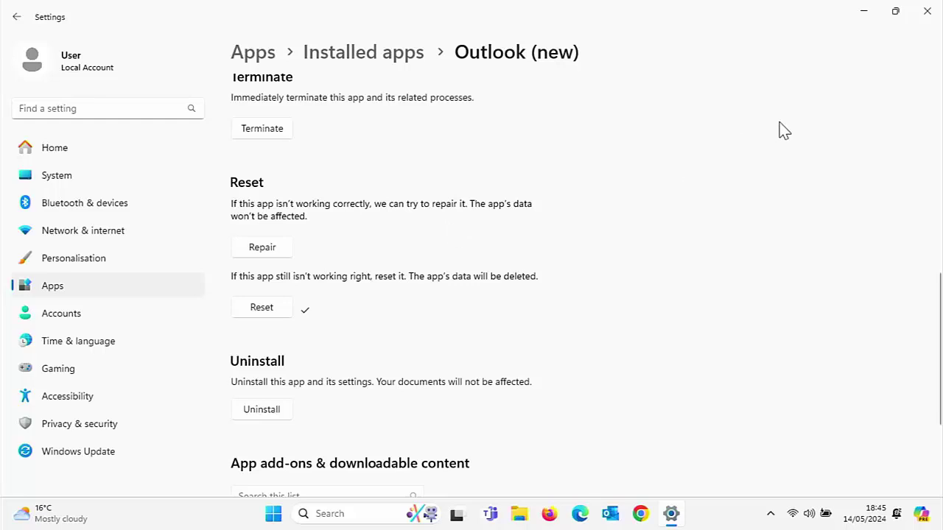
pyautogui.click(927, 10)
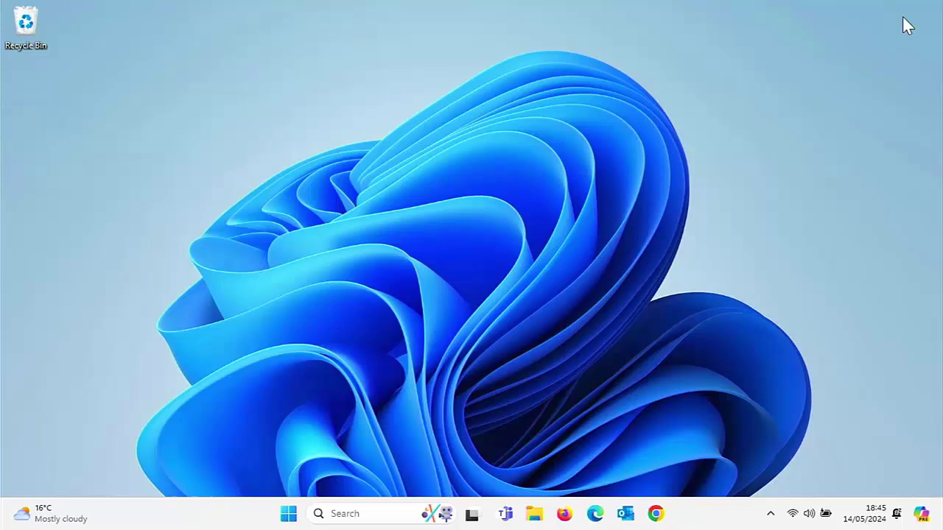
# Step: Uninstall the pinned Outlook (new) app together with its related information
pyautogui.click(288, 515)
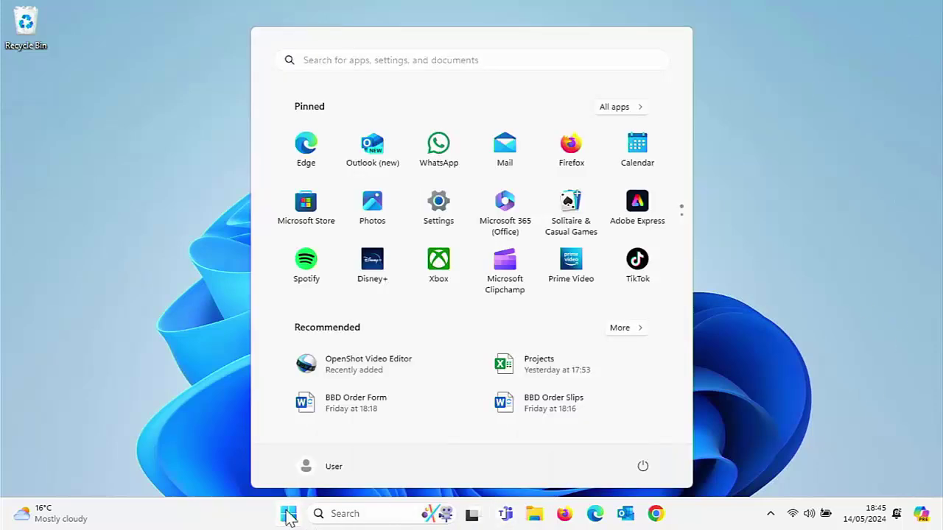
pyautogui.rightClick(376, 147)
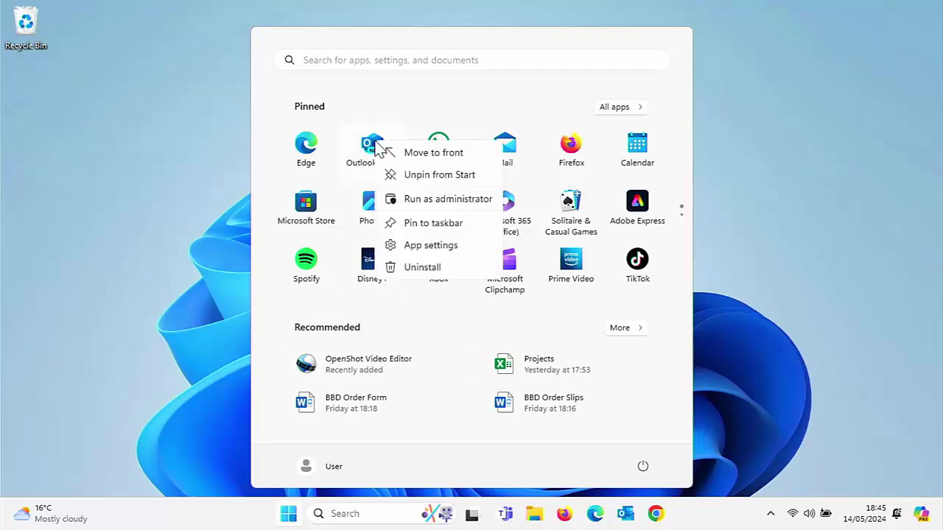
pyautogui.click(439, 270)
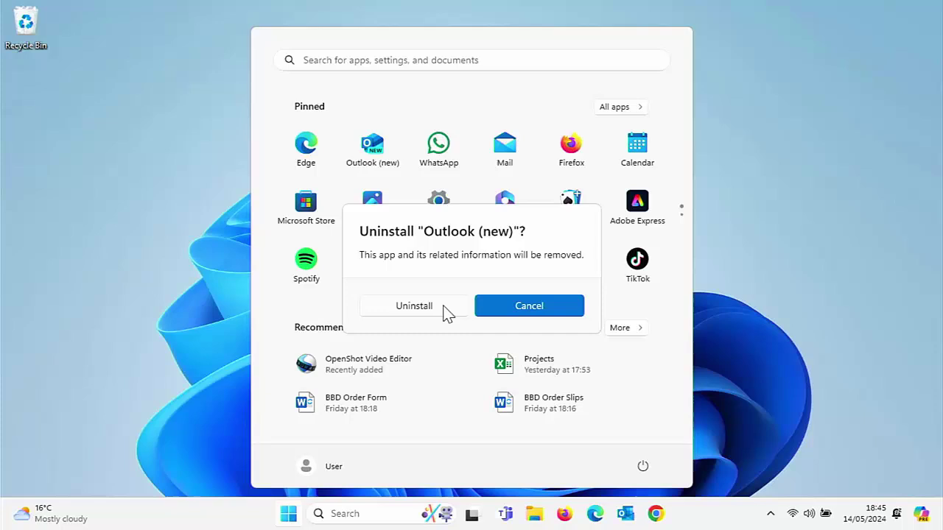
pyautogui.click(444, 308)
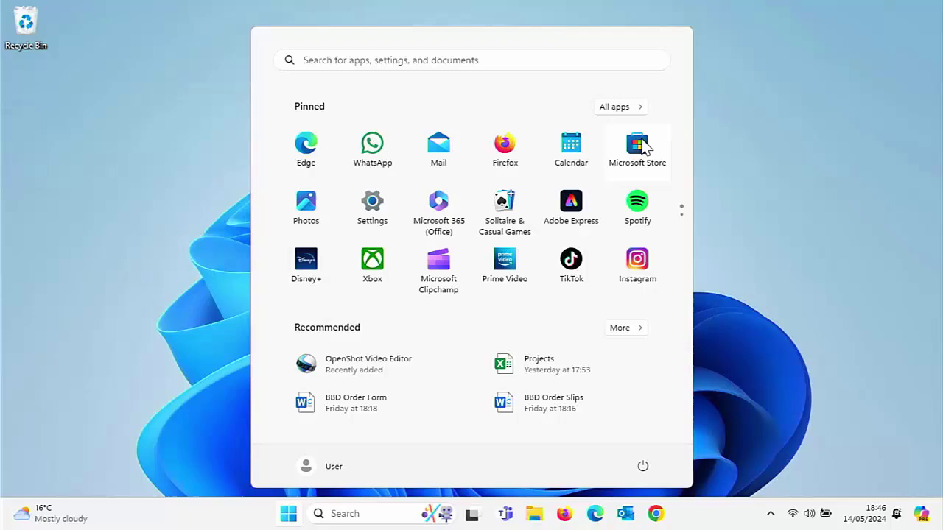
# Step: Search Microsoft Store for "outlook" and install the Outlook for Windows app
pyautogui.click(638, 151)
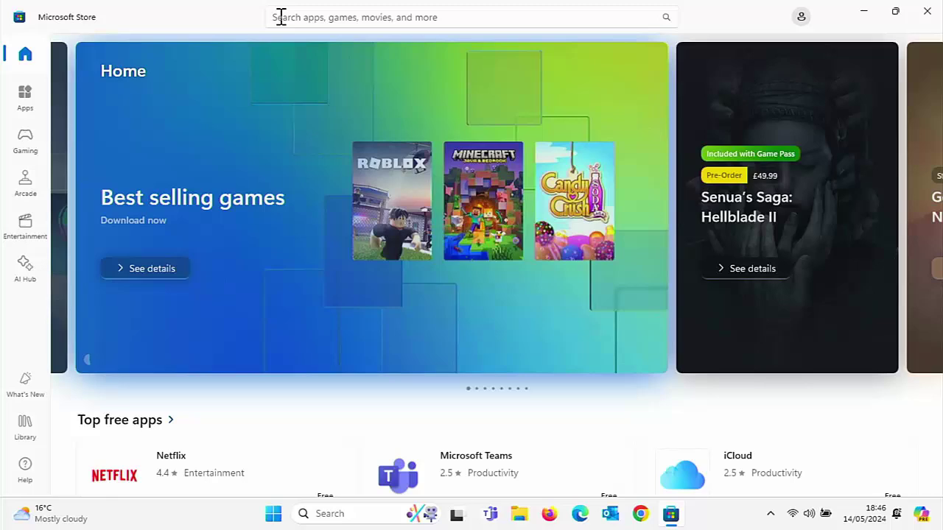
pyautogui.click(285, 17)
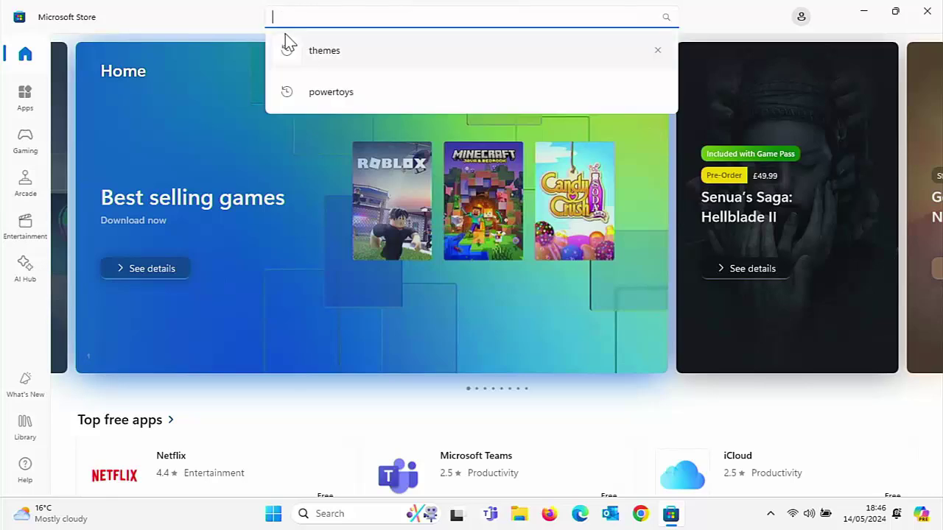
pyautogui.write('ou')
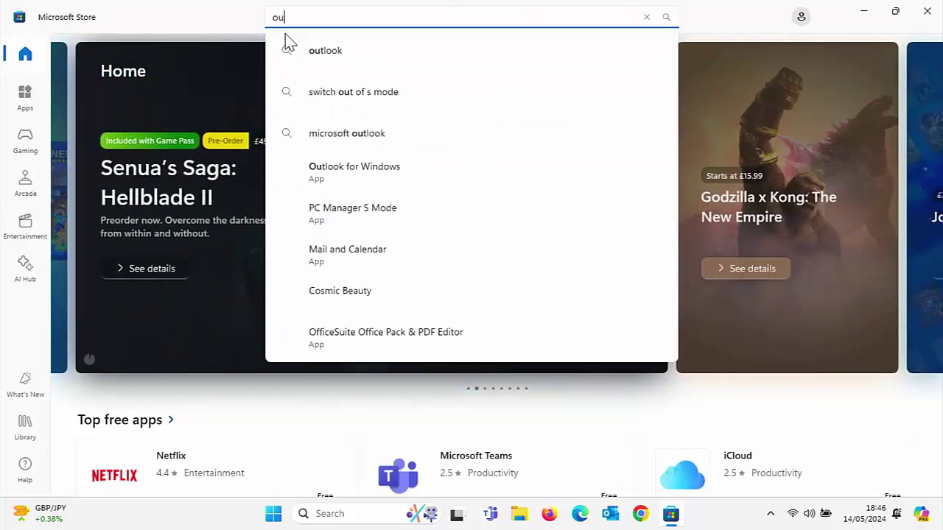
pyautogui.write('tlook')
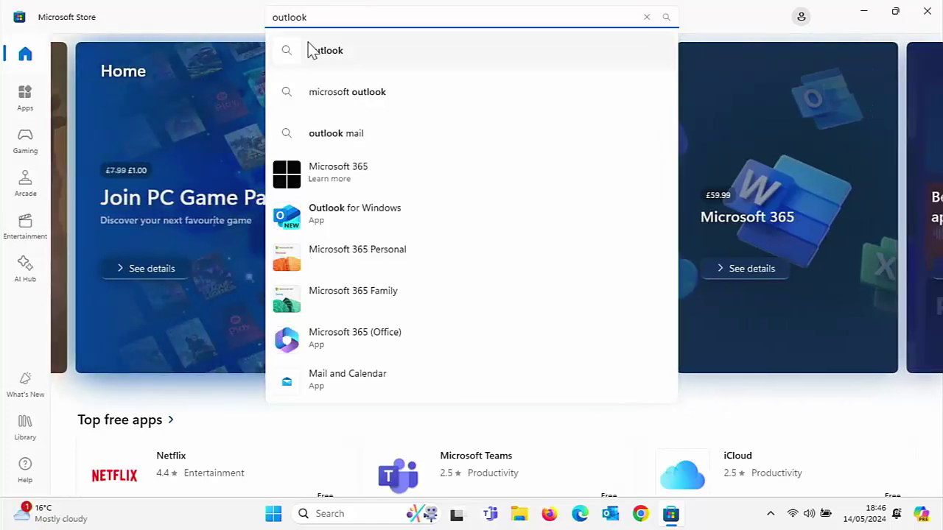
pyautogui.click(339, 217)
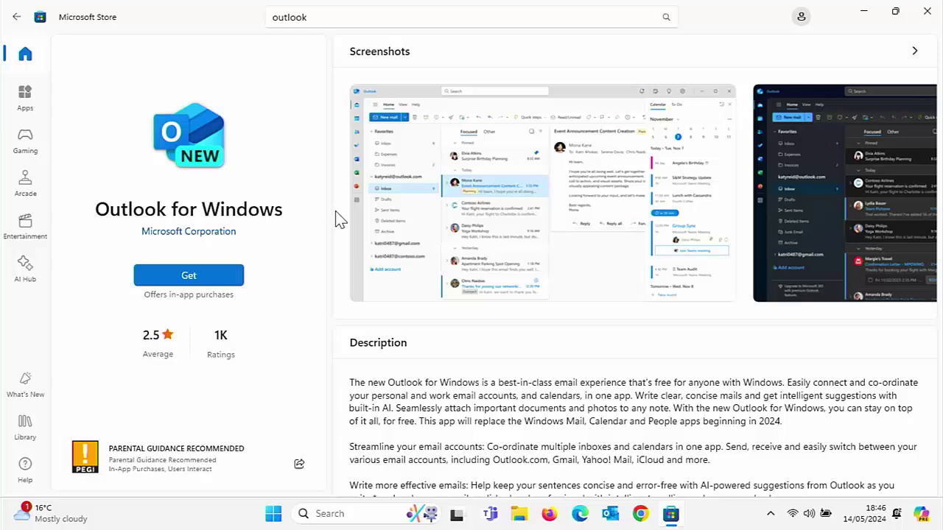
pyautogui.click(209, 277)
pyautogui.click(206, 277)
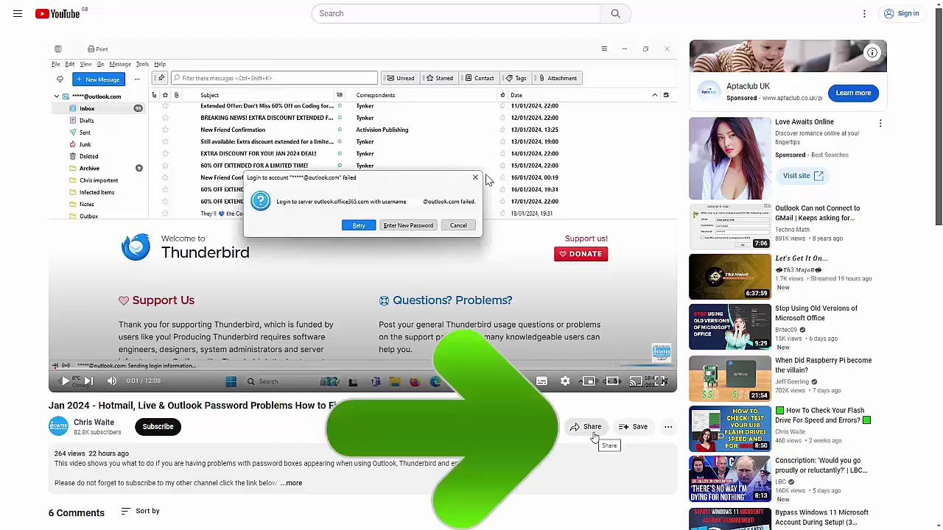
# Step: Open the YouTube video's share options, and browse the posts on the channel's linked X profile
pyautogui.click(594, 427)
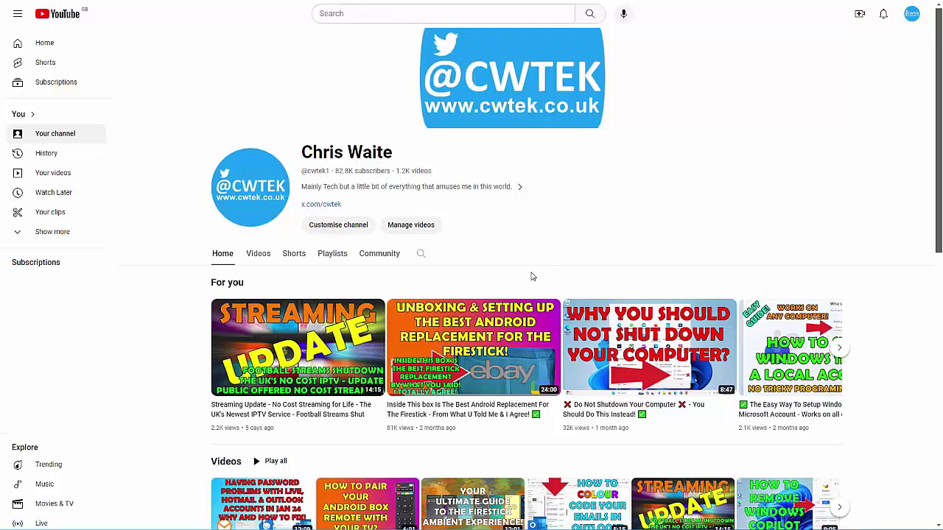
pyautogui.click(318, 206)
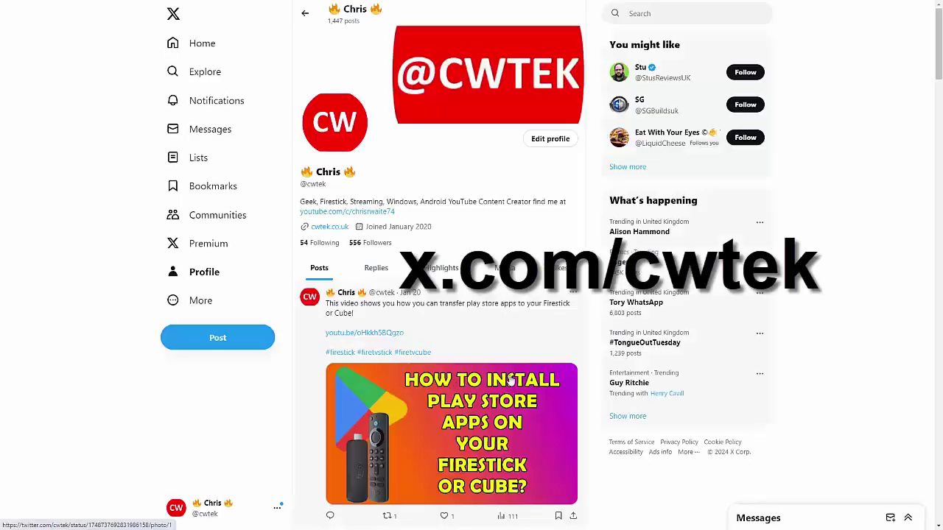
pyautogui.scroll(-7, 524, 379)
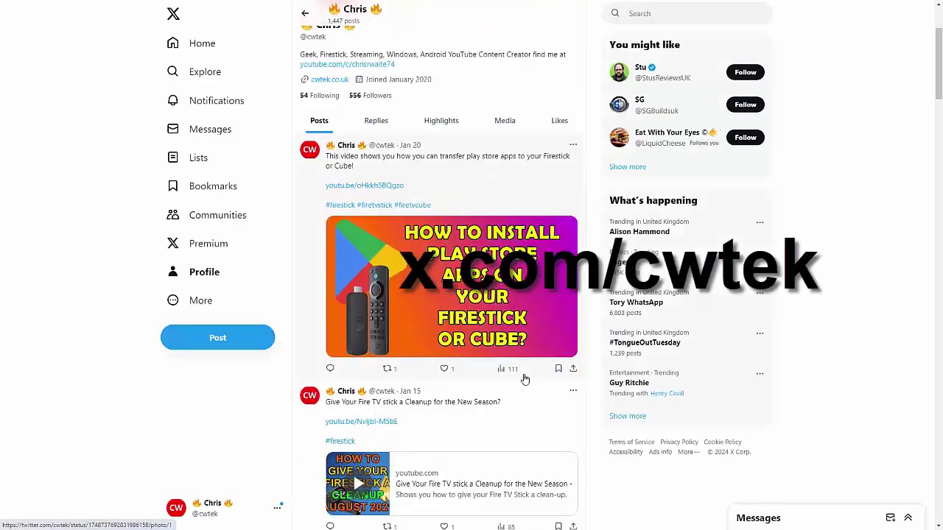
pyautogui.scroll(-8, 525, 379)
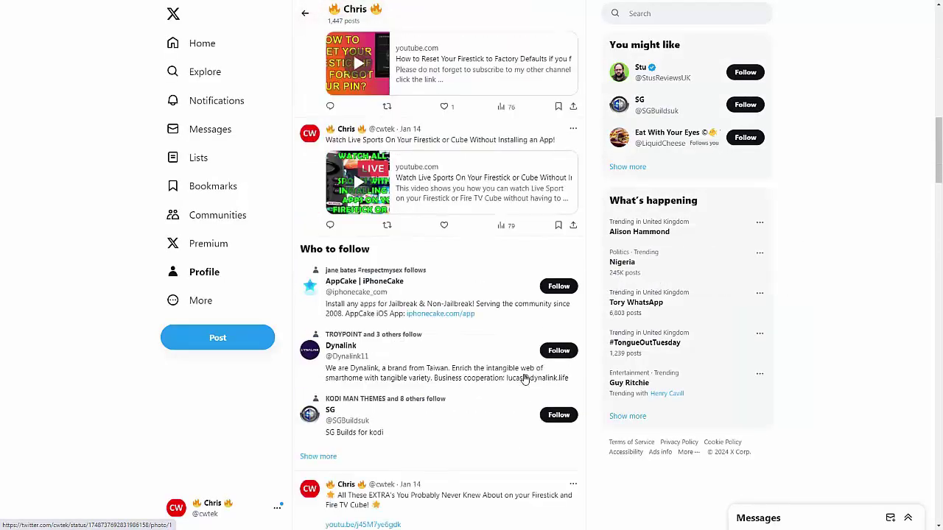